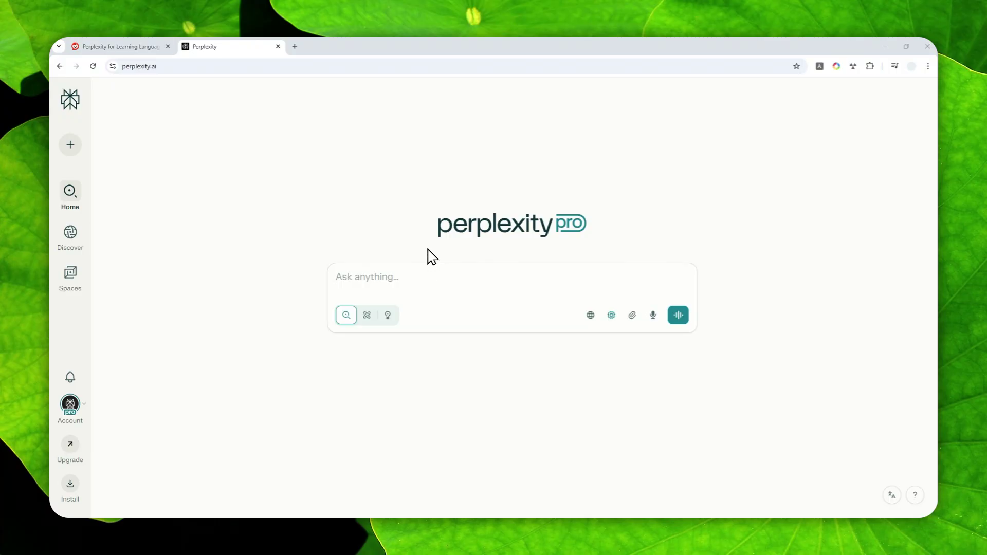
Step: Switch to the Reddit post 'Perplexity for Learning Languages' and play its demo video
{"action": "left_click", "coordinate": [464, 296]}
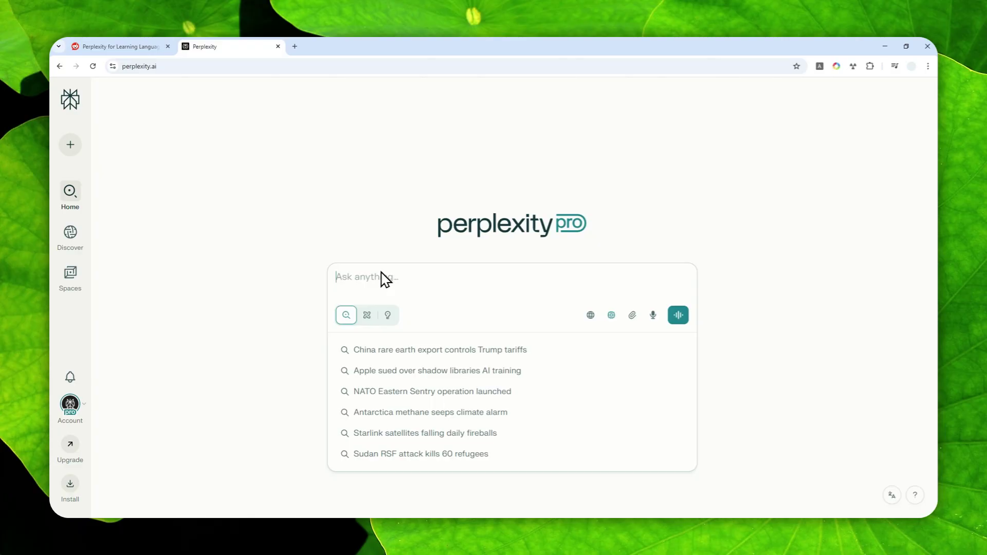
{"action": "left_click", "coordinate": [147, 46]}
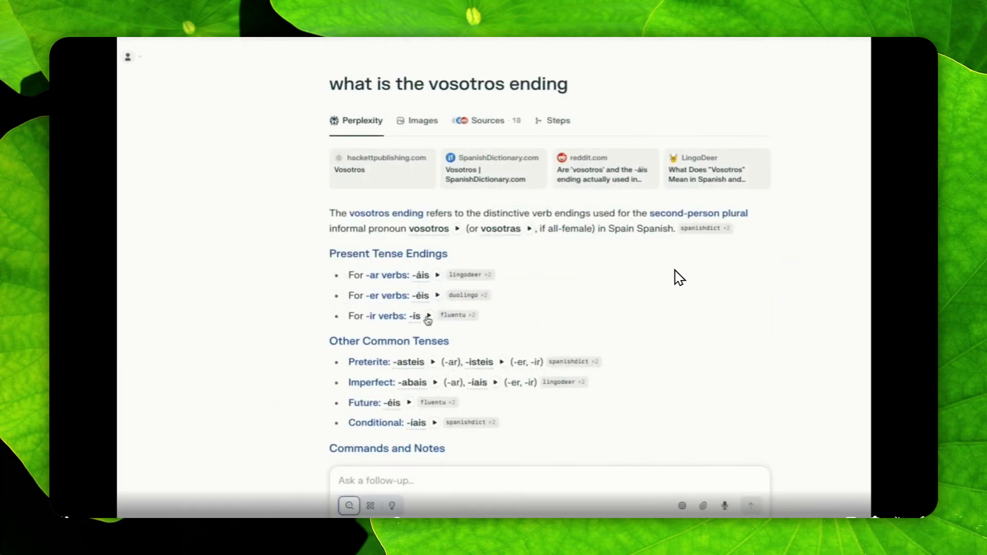
Step: Exit full screen on the Reddit demo video, leaving the 'vosotros habláis' card showing
{"action": "left_click", "coordinate": [433, 362]}
{"action": "left_click", "coordinate": [904, 517]}
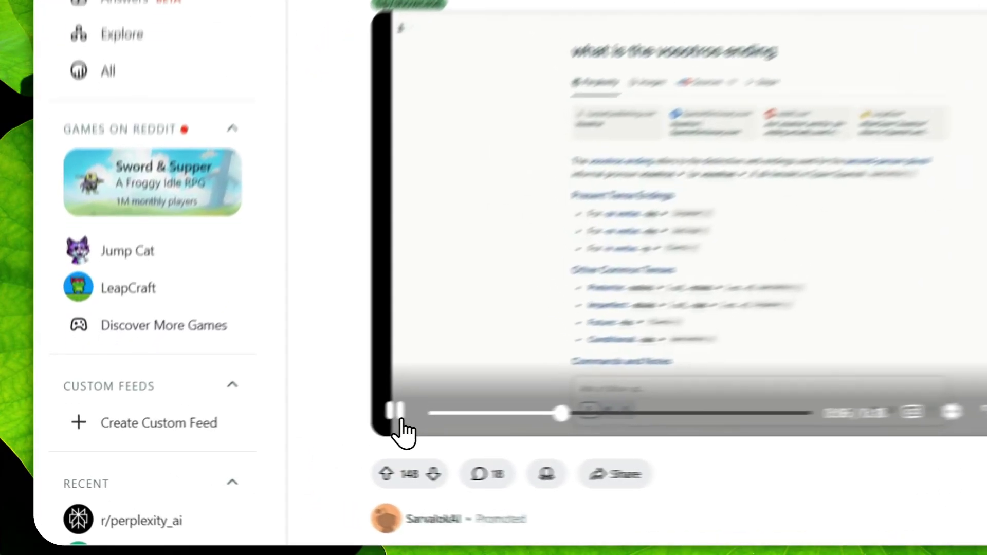
Step: Pause the demo video and enter 'Using language learning tool, how to say good morning in German?' in Perplexity
{"action": "left_click", "coordinate": [273, 436]}
{"action": "left_click", "coordinate": [392, 8]}
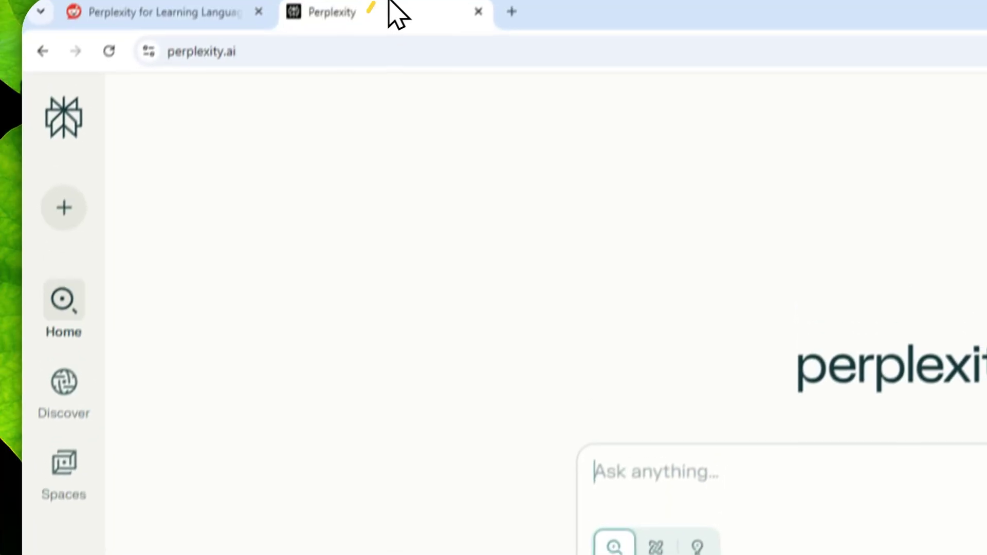
{"action": "left_click", "coordinate": [684, 485]}
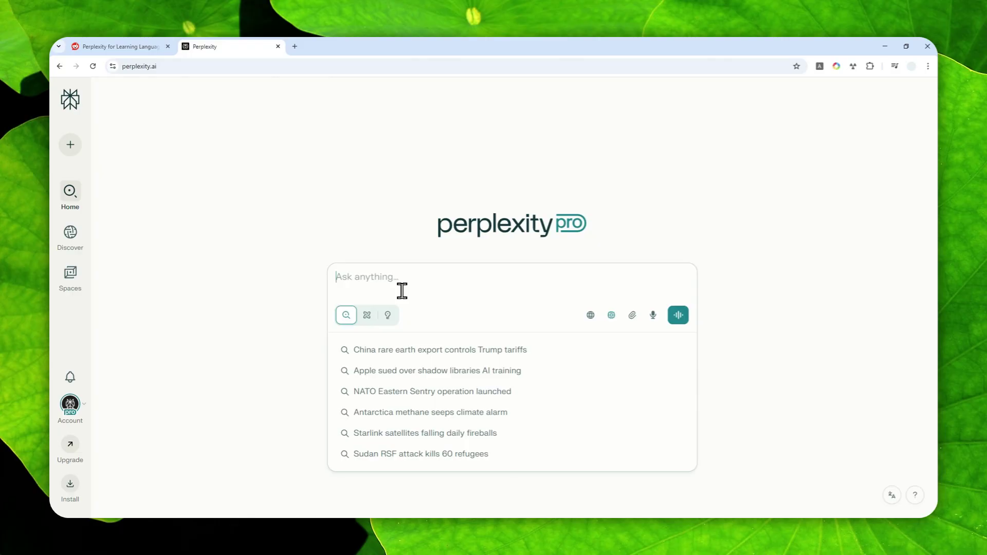
{"action": "type", "text": "Using language learning tool"}
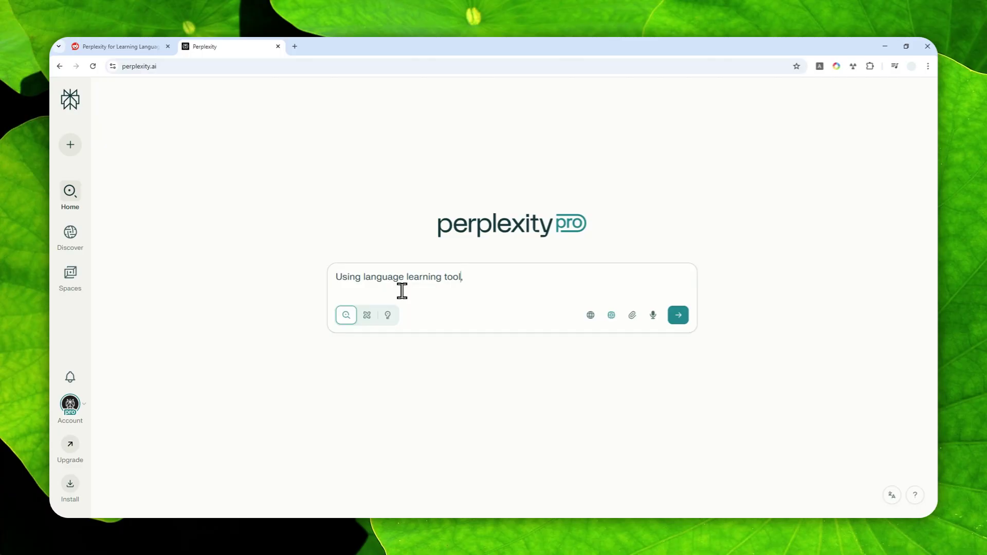
{"action": "key", "text": "ctrl+shift+Left"}
{"action": "key", "text": "ctrl+shift+Left"}
{"action": "key", "text": "ctrl+shift+Left"}
{"action": "key", "text": "ctrl+shift+Left"}
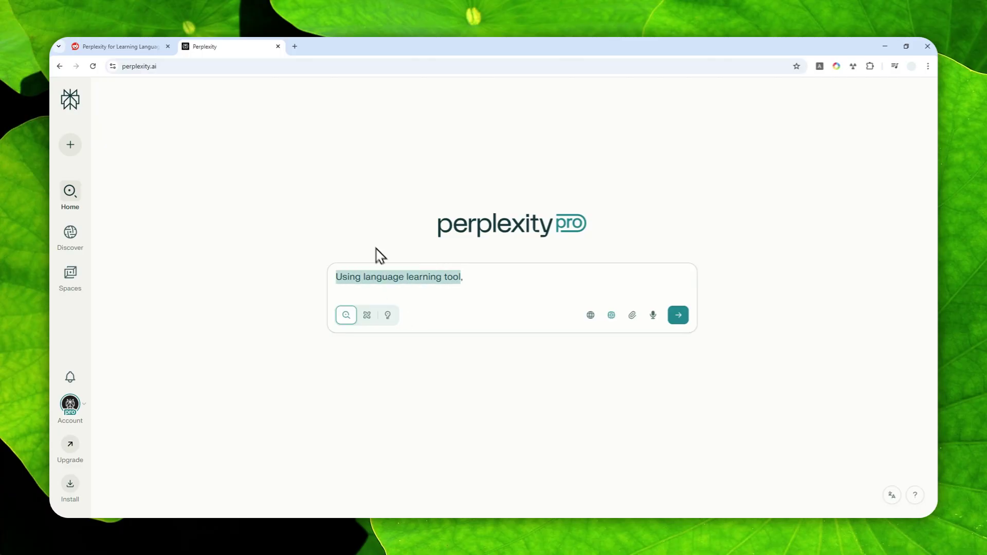
{"action": "left_click", "coordinate": [89, 45]}
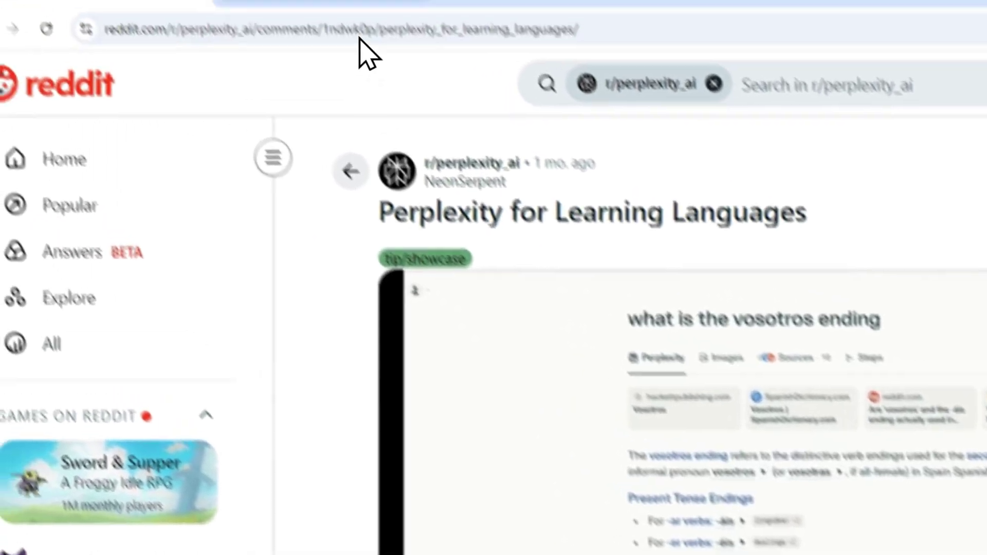
{"action": "left_click", "coordinate": [334, 40]}
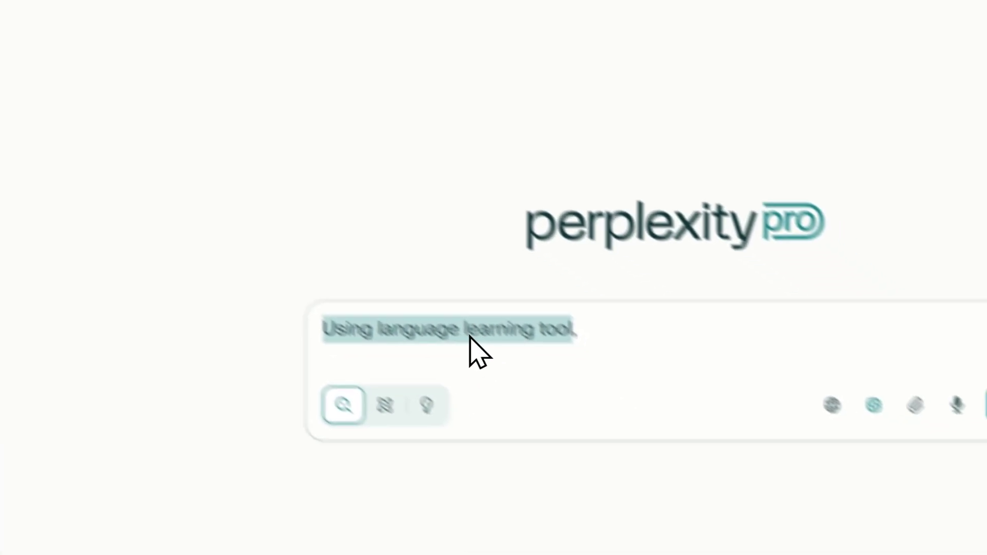
{"action": "left_click", "coordinate": [573, 264]}
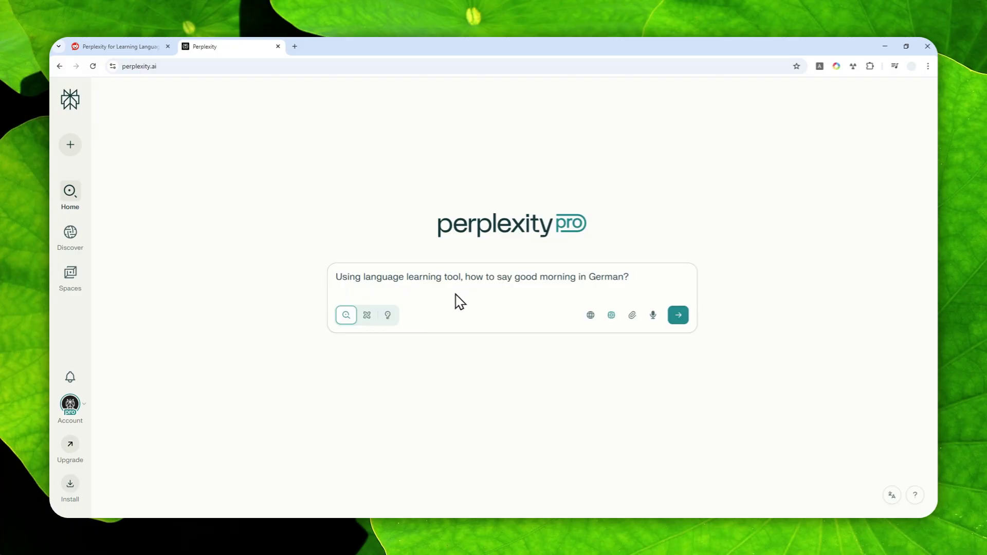
Step: Submit the German good-morning question with the default model, then return to the Reddit post
{"action": "left_click", "coordinate": [610, 315]}
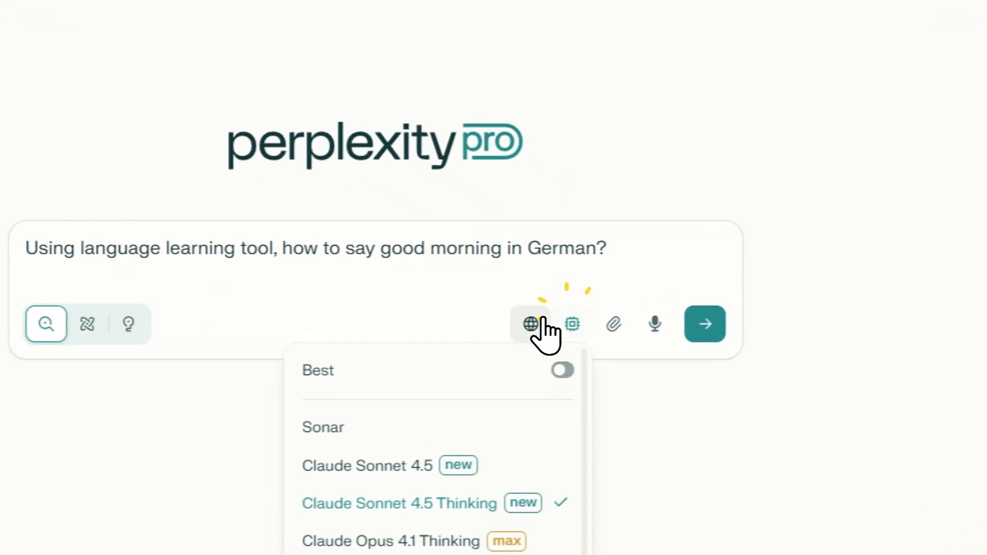
{"action": "left_click", "coordinate": [570, 327]}
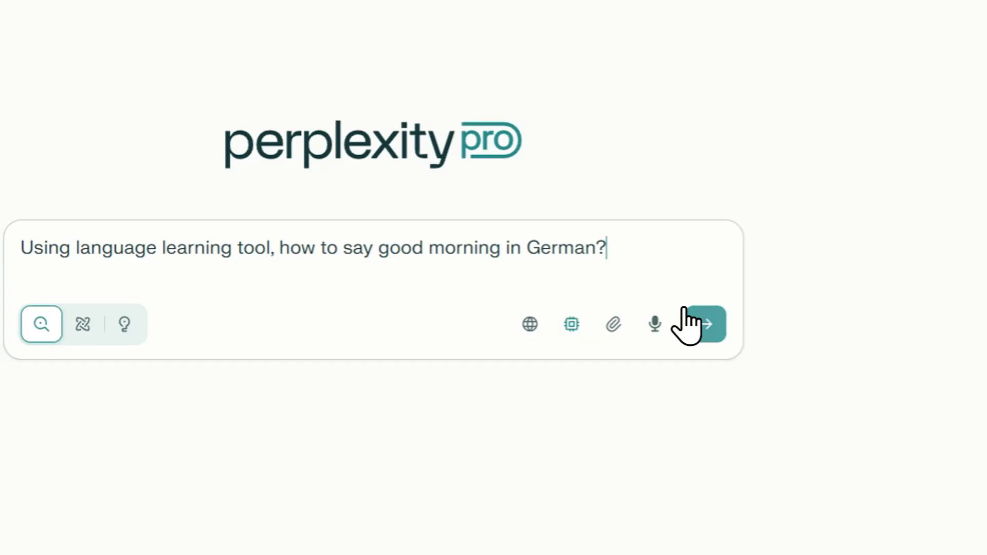
{"action": "left_click", "coordinate": [709, 327]}
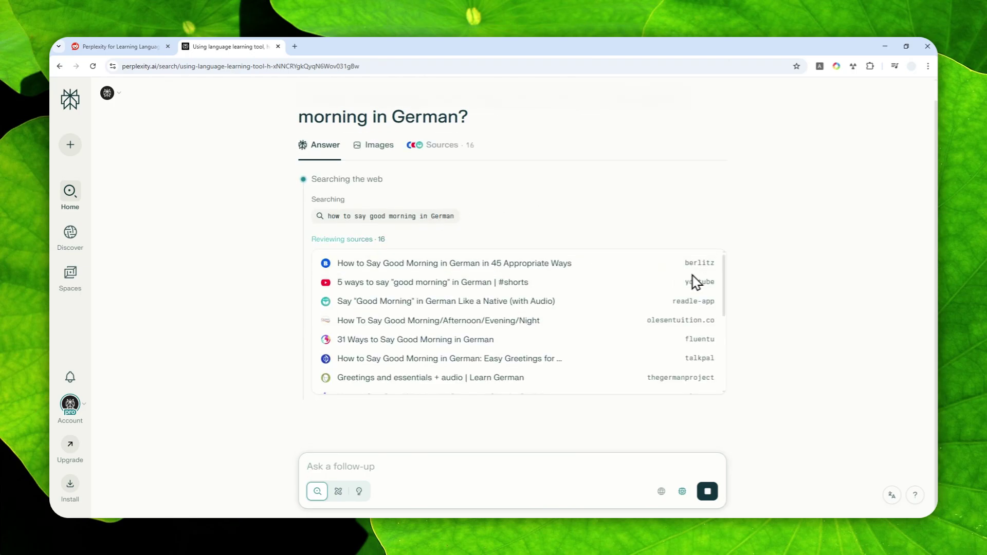
{"action": "left_click", "coordinate": [121, 46]}
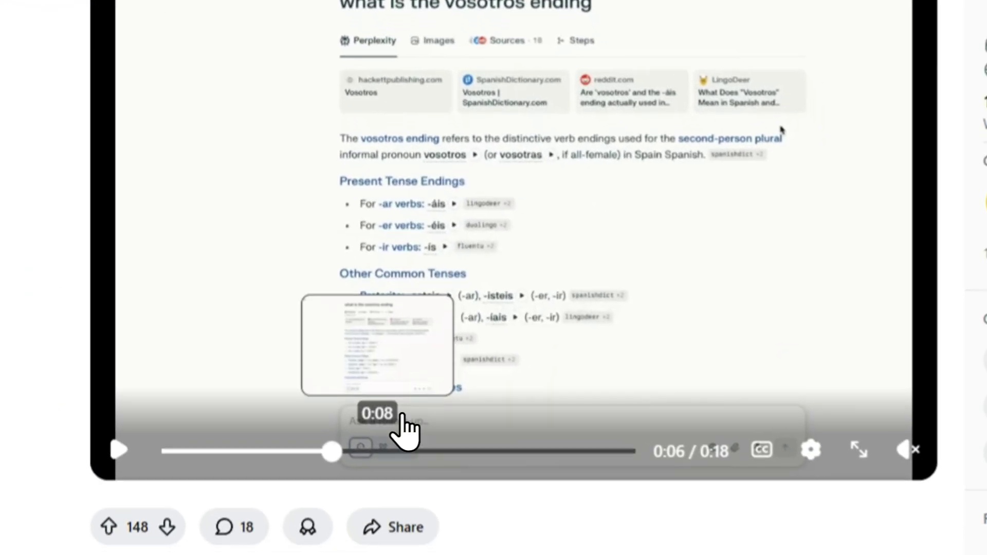
Step: Skip the Reddit demo video ahead to 0:11, then return to Perplexity's finished answer
{"action": "left_click", "coordinate": [417, 519]}
{"action": "left_click", "coordinate": [496, 519]}
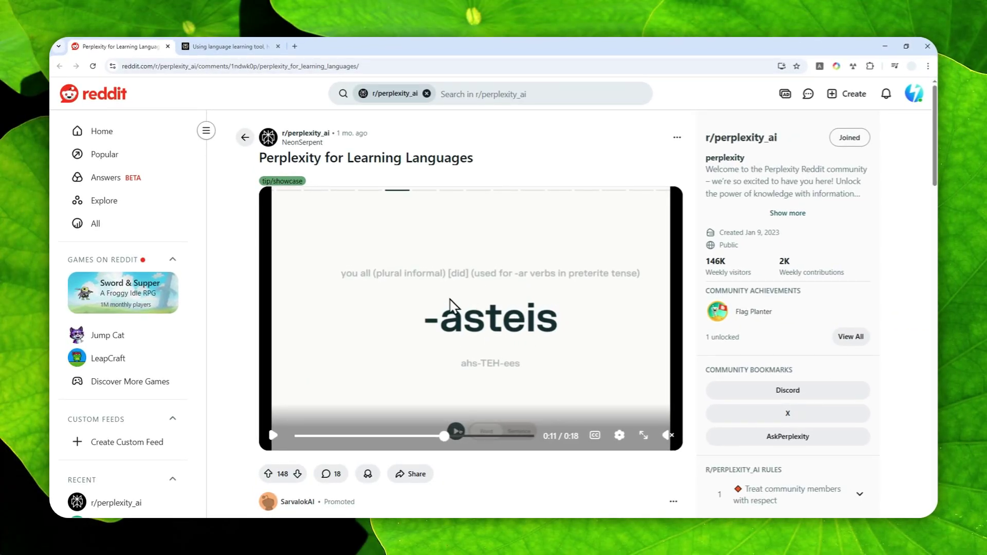
{"action": "left_click", "coordinate": [247, 47]}
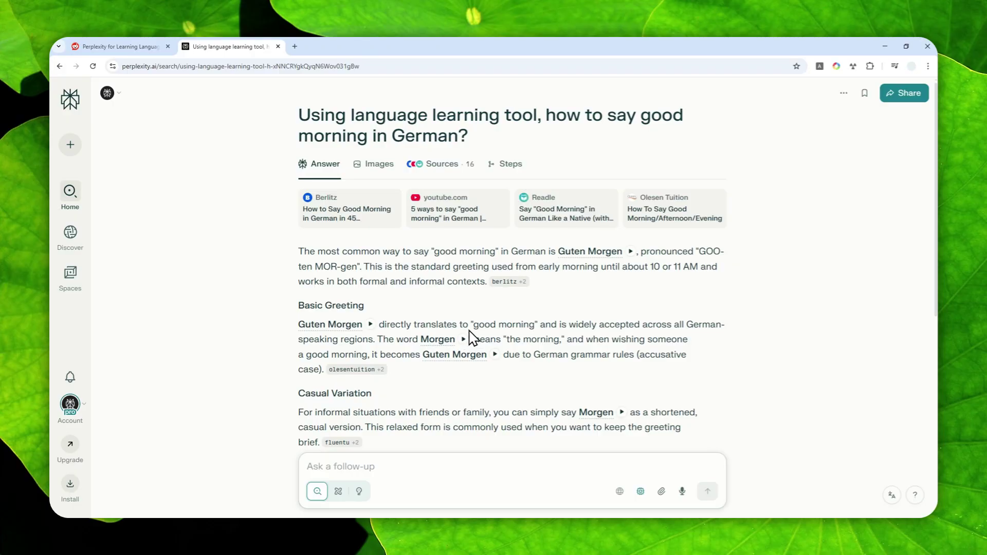
Step: Open the 'Guten Morgen' flashcard under Basic Greeting, showing the pronunciation GOO-ten MOR-gen
{"action": "scroll", "coordinate": [322, 327], "scroll_direction": "down", "scroll_amount": 1}
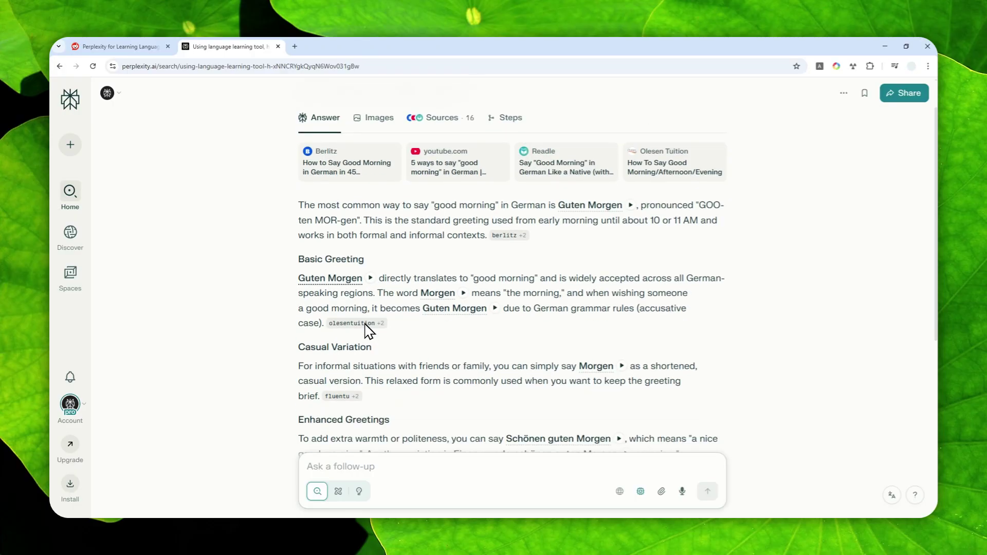
{"action": "left_click", "coordinate": [338, 282]}
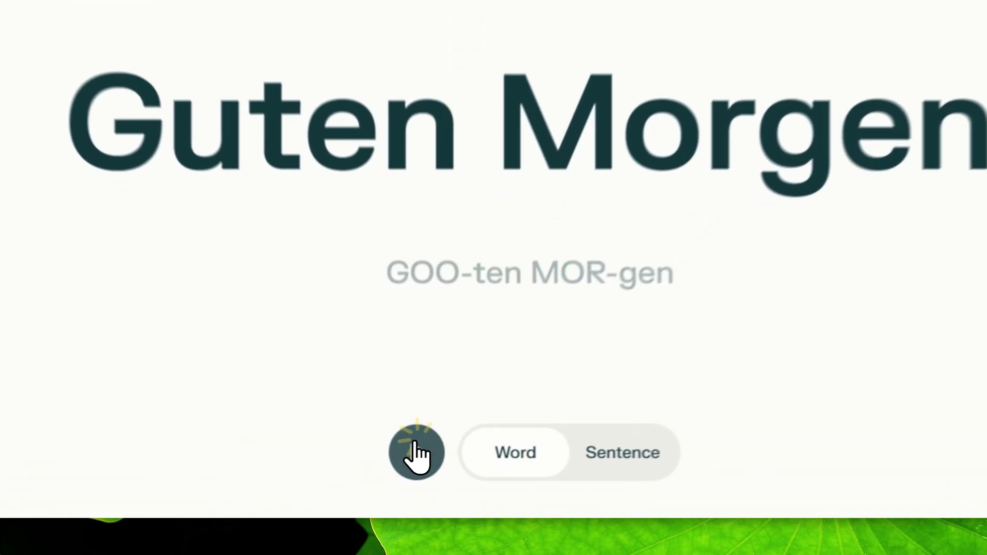
Step: Play 'Guten Morgen' aloud, view its example sentence and the next card, then close the flashcards
{"action": "left_click", "coordinate": [427, 481]}
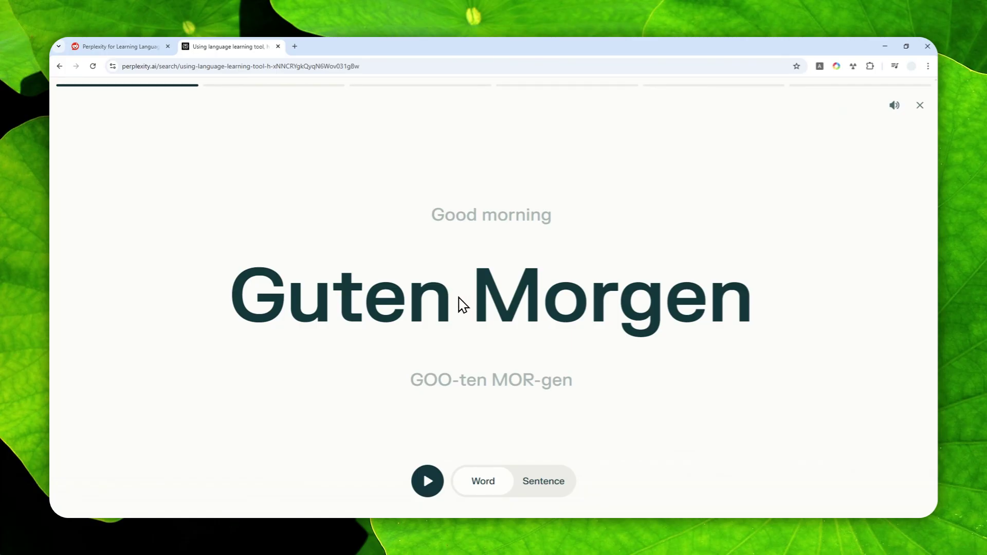
{"action": "left_click", "coordinate": [549, 479]}
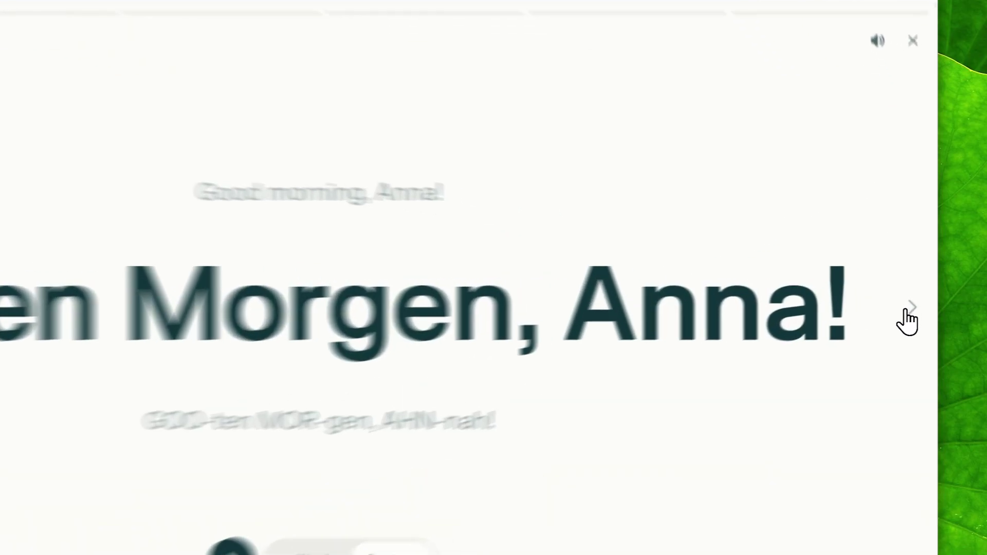
{"action": "left_click", "coordinate": [919, 296]}
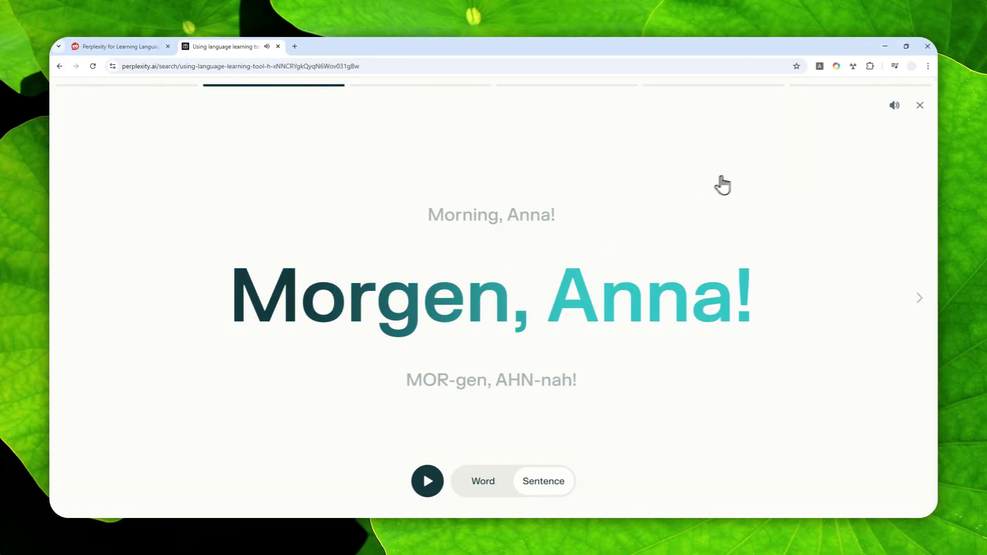
{"action": "left_click", "coordinate": [917, 108]}
{"action": "scroll", "coordinate": [528, 283], "scroll_direction": "down", "scroll_amount": 3}
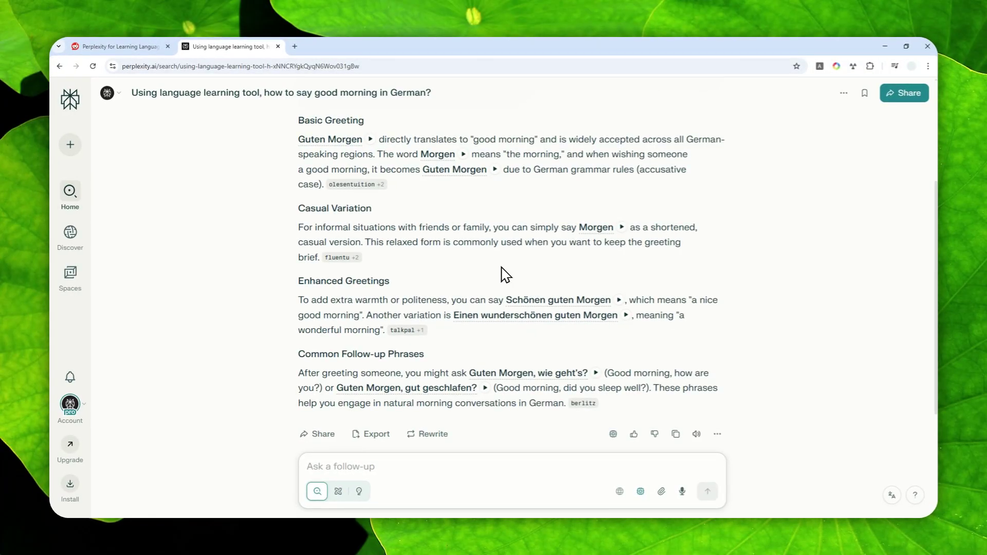
{"action": "scroll", "coordinate": [462, 265], "scroll_direction": "down", "scroll_amount": 1}
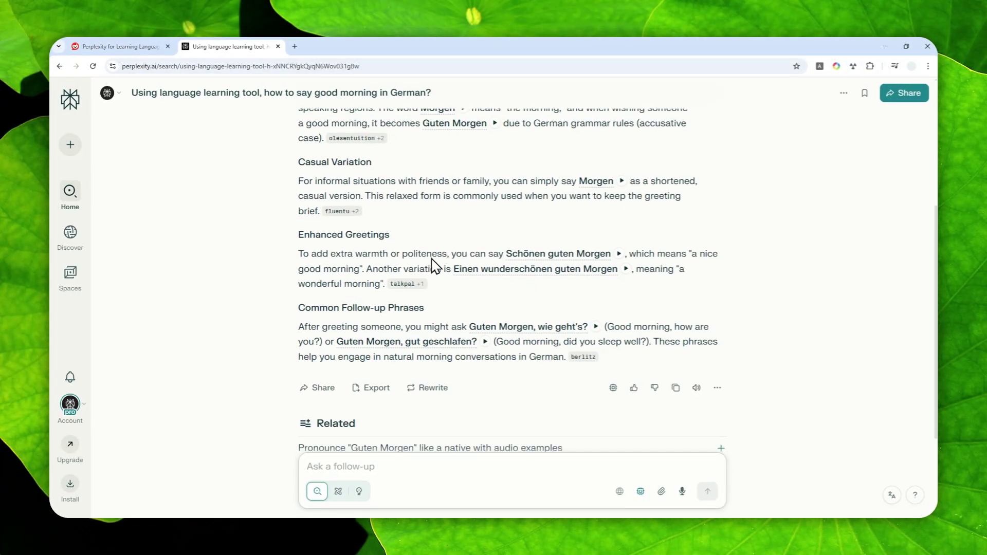
{"action": "scroll", "coordinate": [573, 243], "scroll_direction": "up", "scroll_amount": 5}
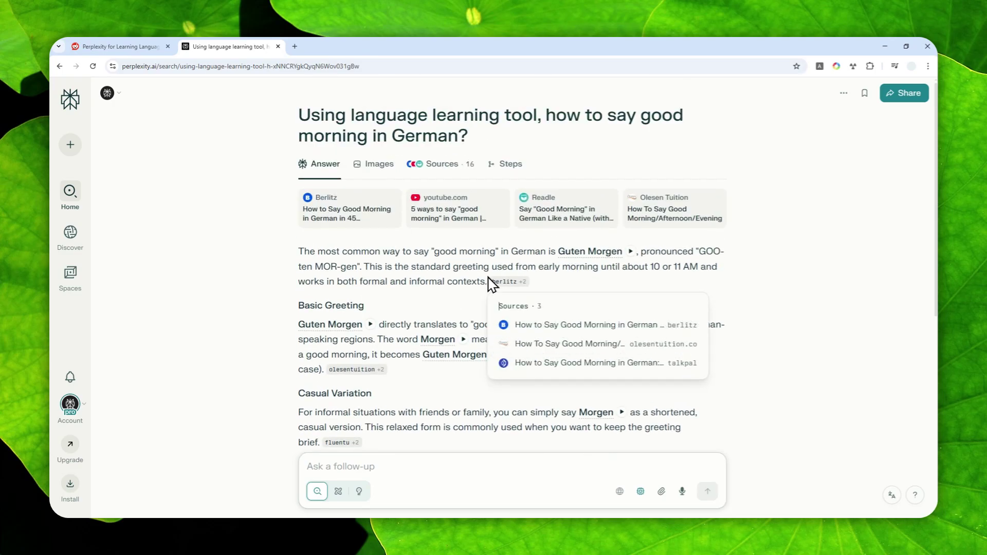
{"action": "scroll", "coordinate": [473, 288], "scroll_direction": "down", "scroll_amount": 3}
{"action": "left_click", "coordinate": [551, 378]}
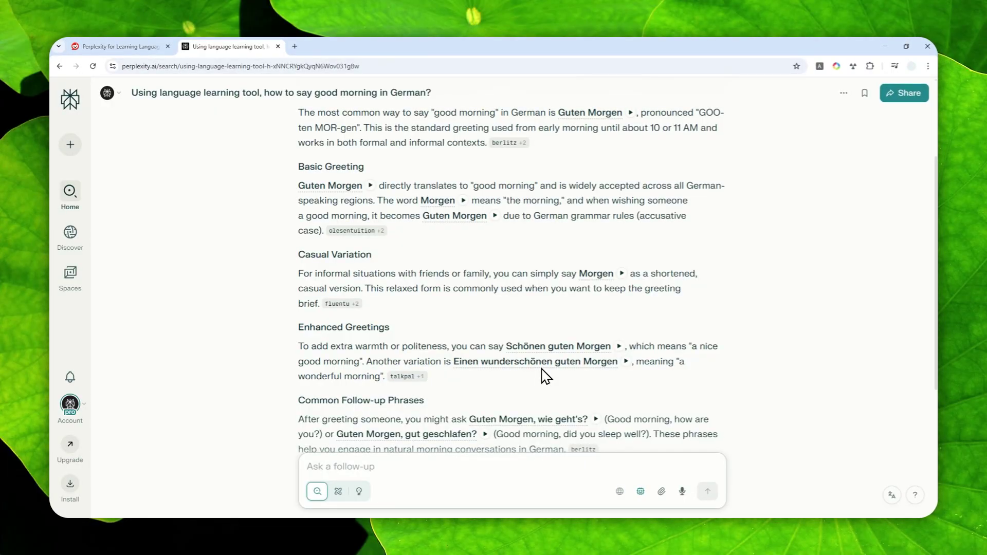
{"action": "scroll", "coordinate": [487, 307], "scroll_direction": "up", "scroll_amount": 3}
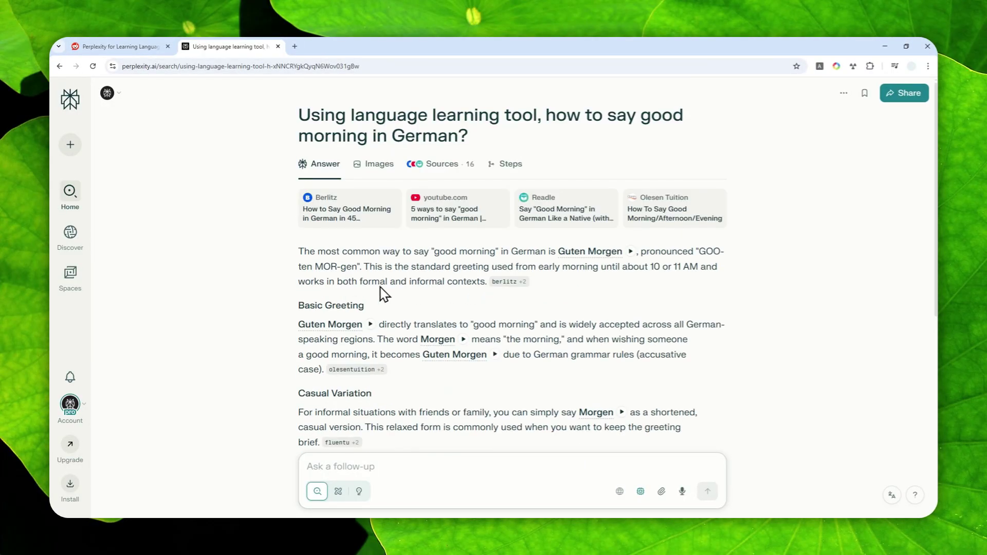